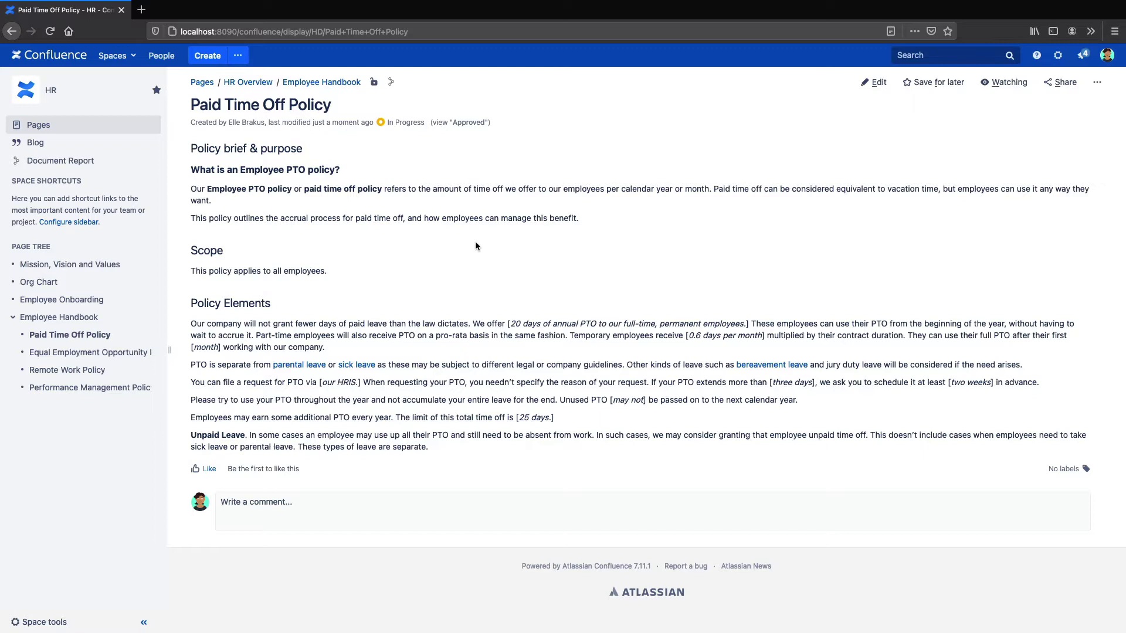
Approve the Paid Time Off Policy through In Progress and In Review, skipping adding a reviewer.
left_click(398, 124)
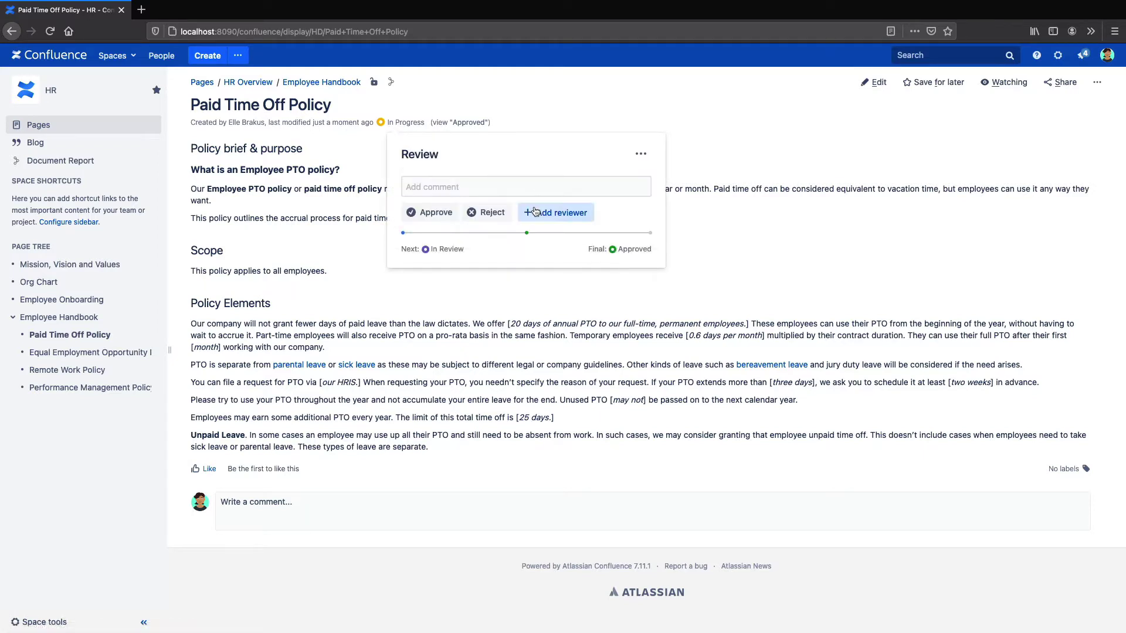
left_click(535, 211)
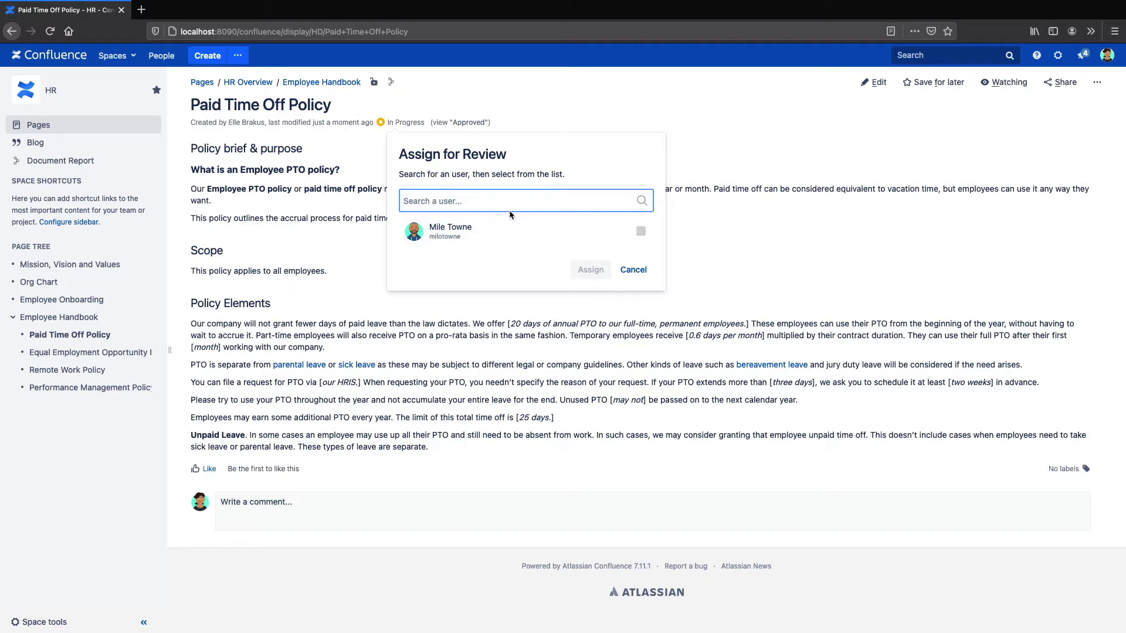
left_click(627, 269)
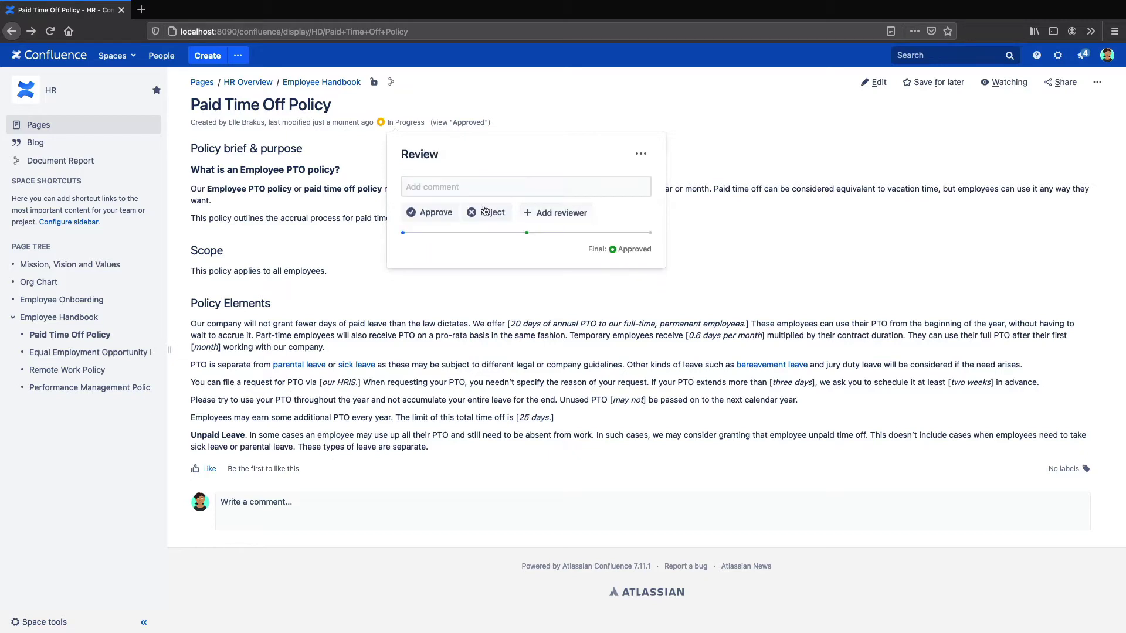
left_click(435, 214)
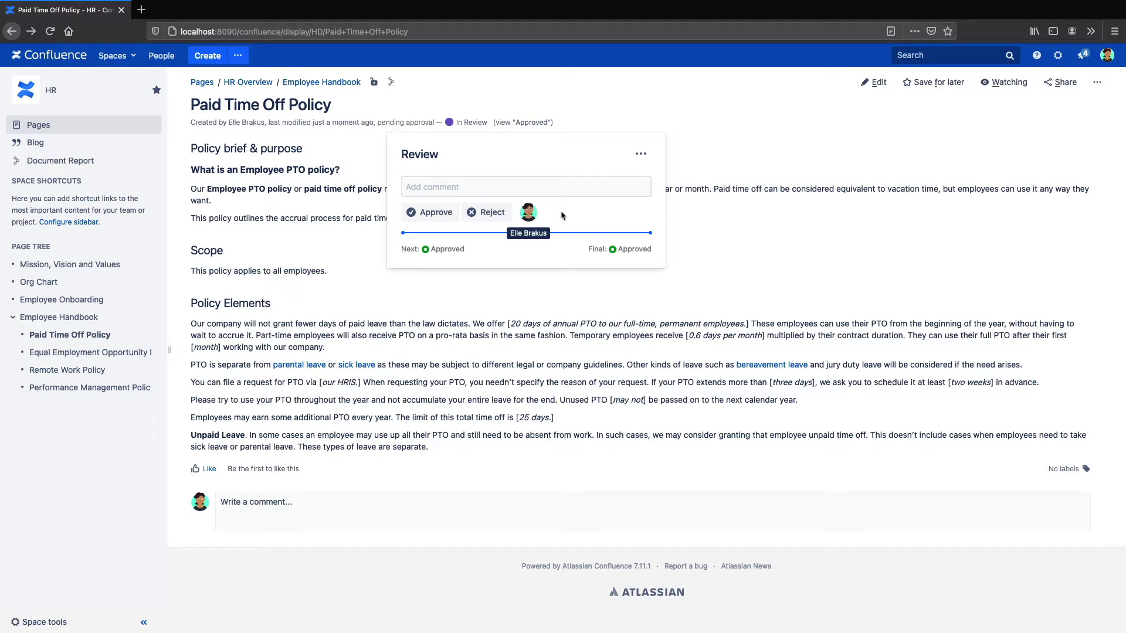
left_click(427, 213)
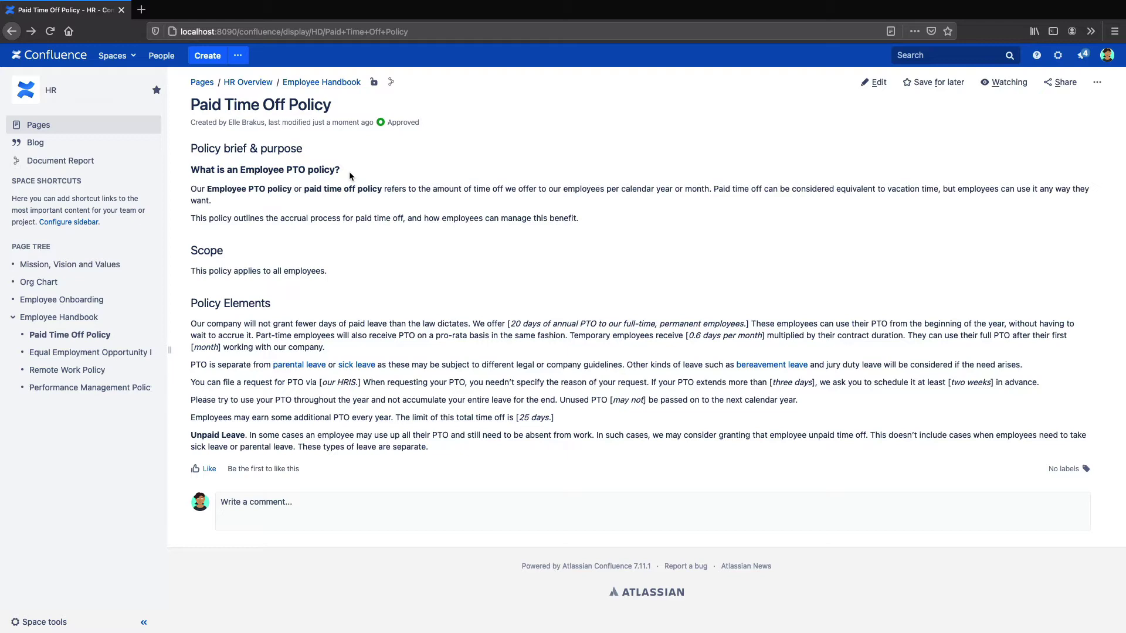
Submit the Remote Work Policy page for sign-off and list its three pending approvals.
left_click(79, 371)
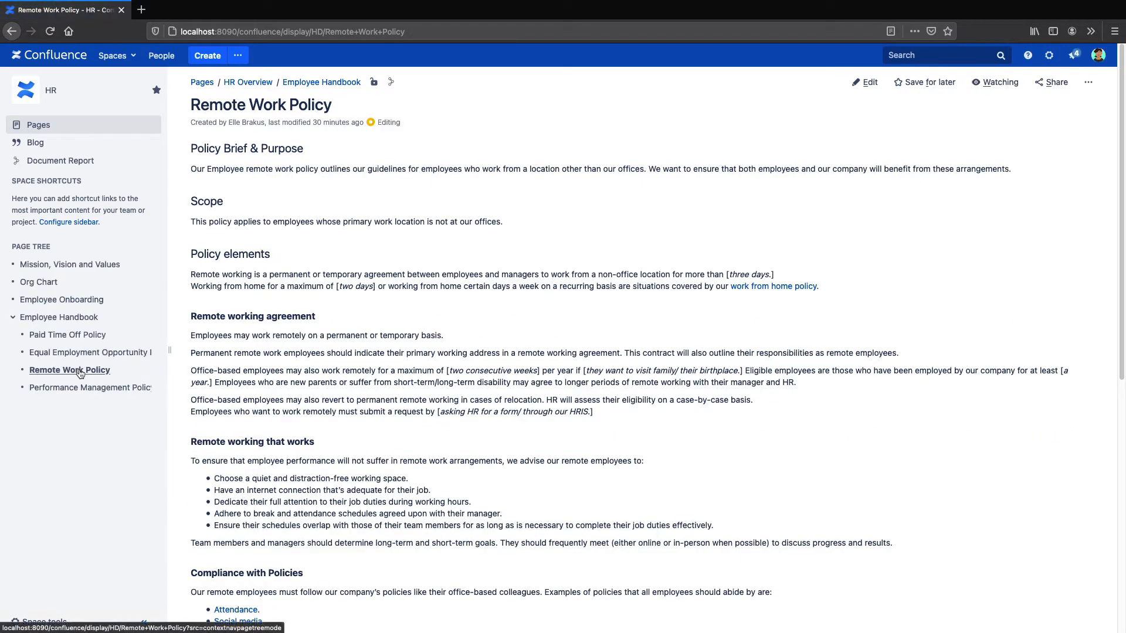
left_click(388, 123)
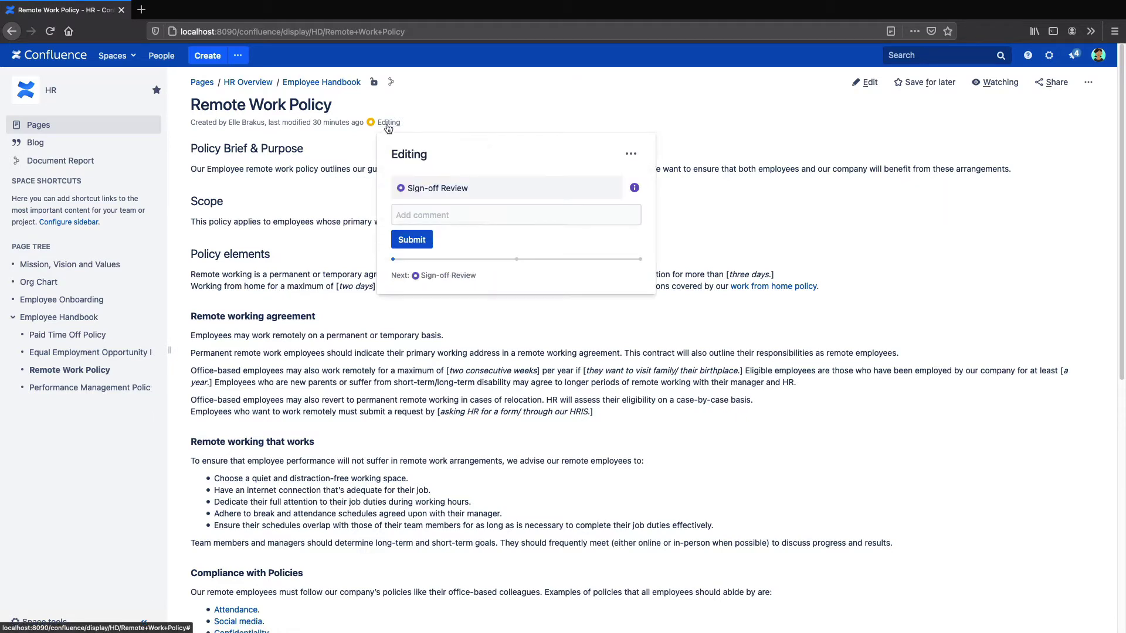
left_click(413, 239)
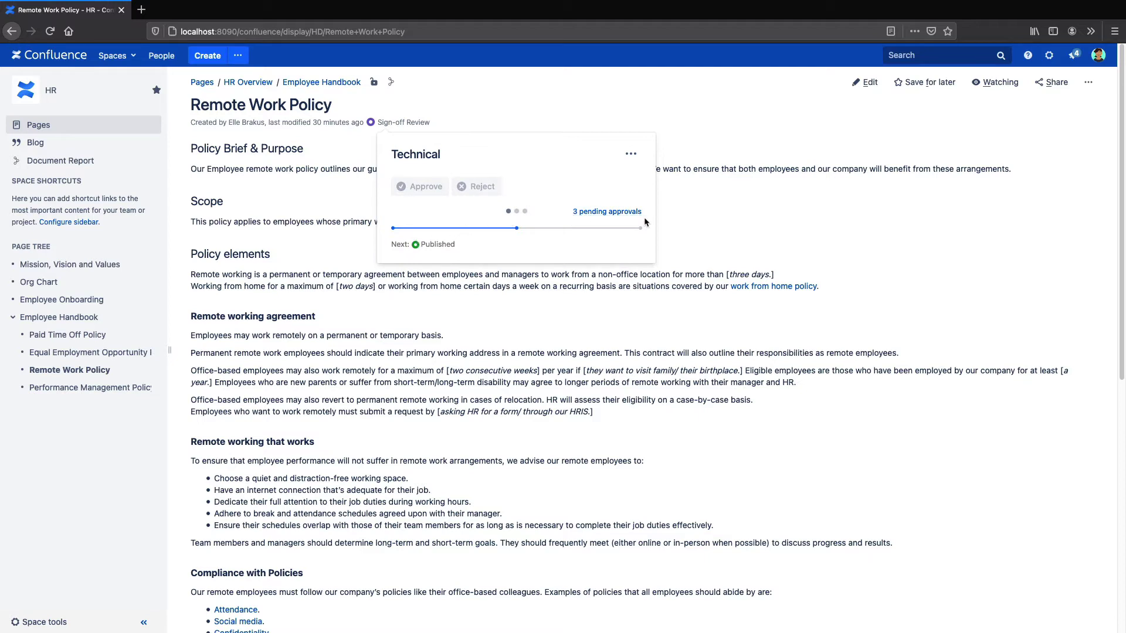
left_click(613, 213)
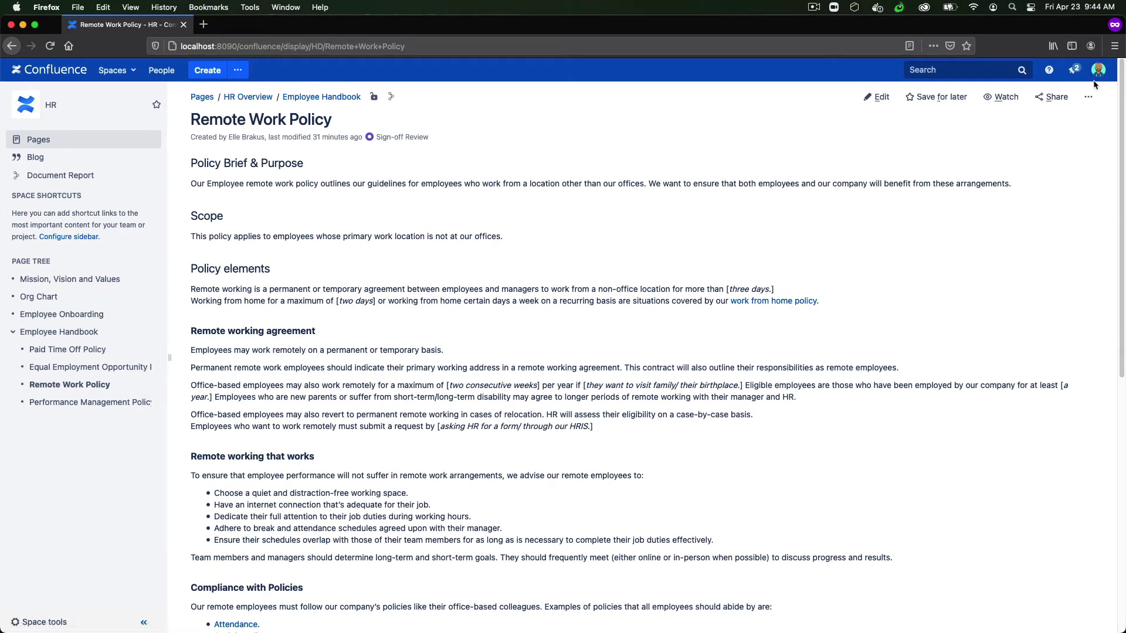
Reject the Grammar approval among the Remote Work Policy's three pending approvals.
left_click(402, 139)
left_click(621, 227)
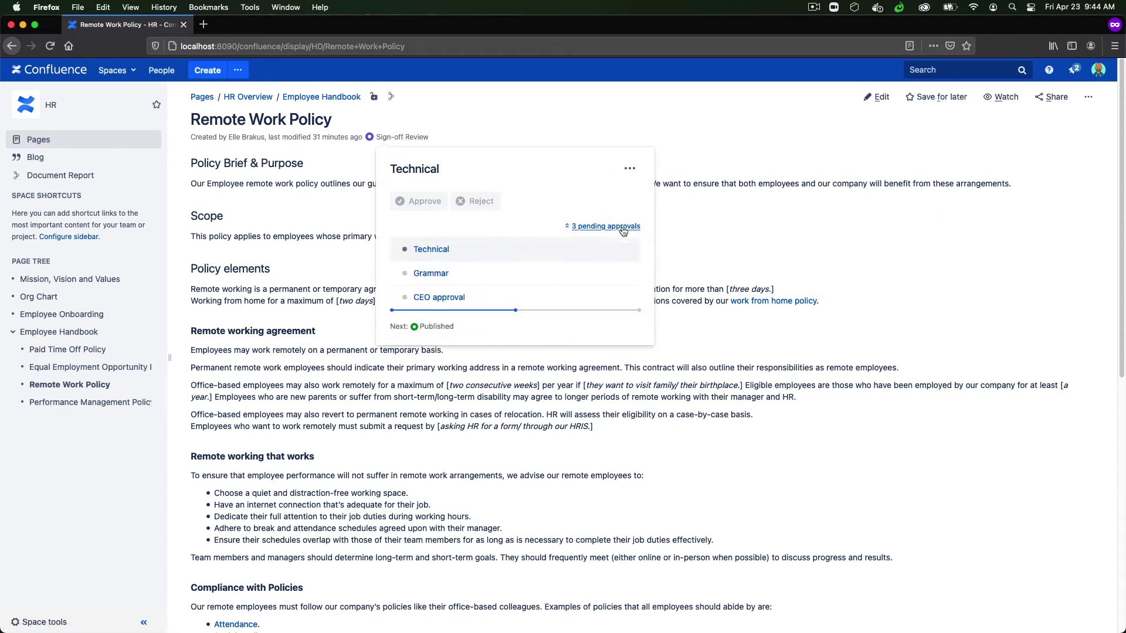
left_click(450, 273)
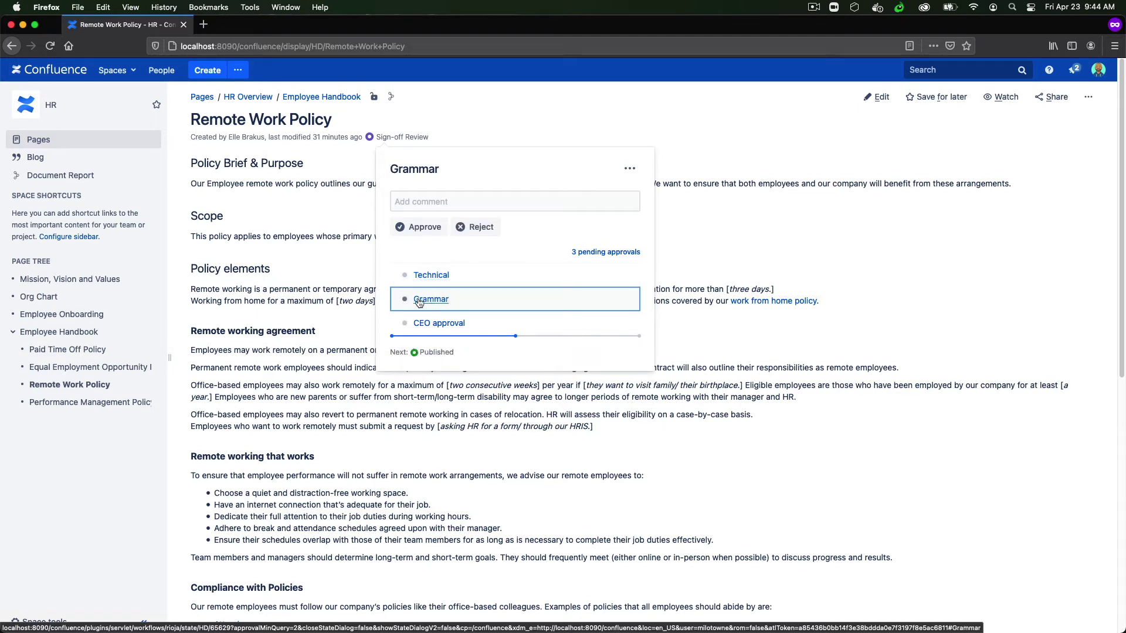
left_click(473, 233)
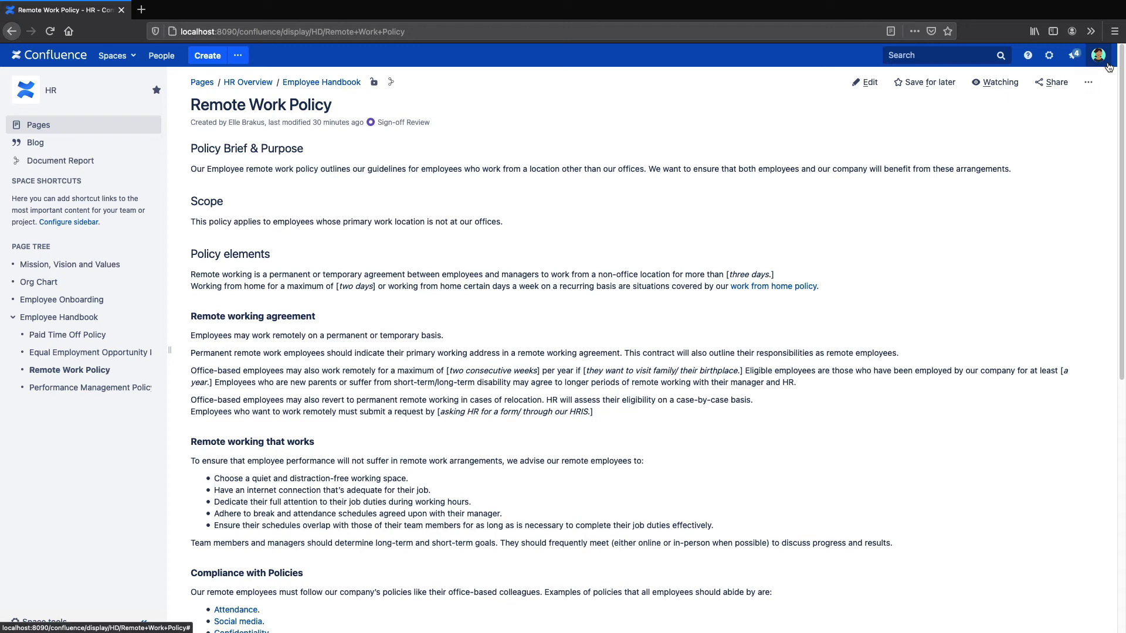
Grant the CEO approval on the Remote Work Policy so the page publishes.
left_click(404, 127)
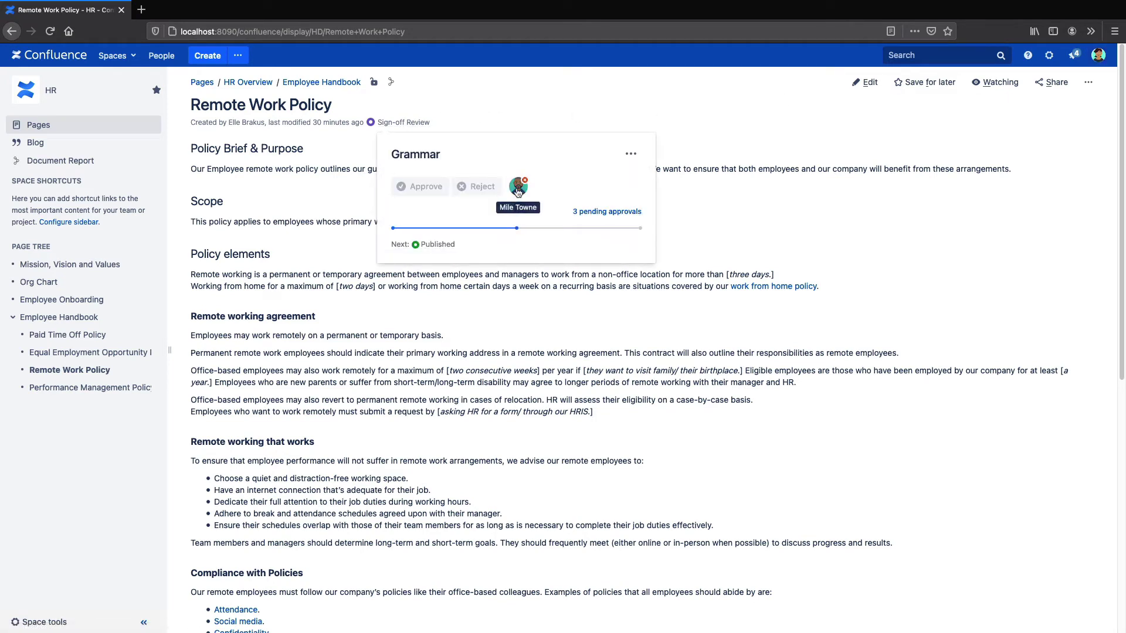
left_click(594, 214)
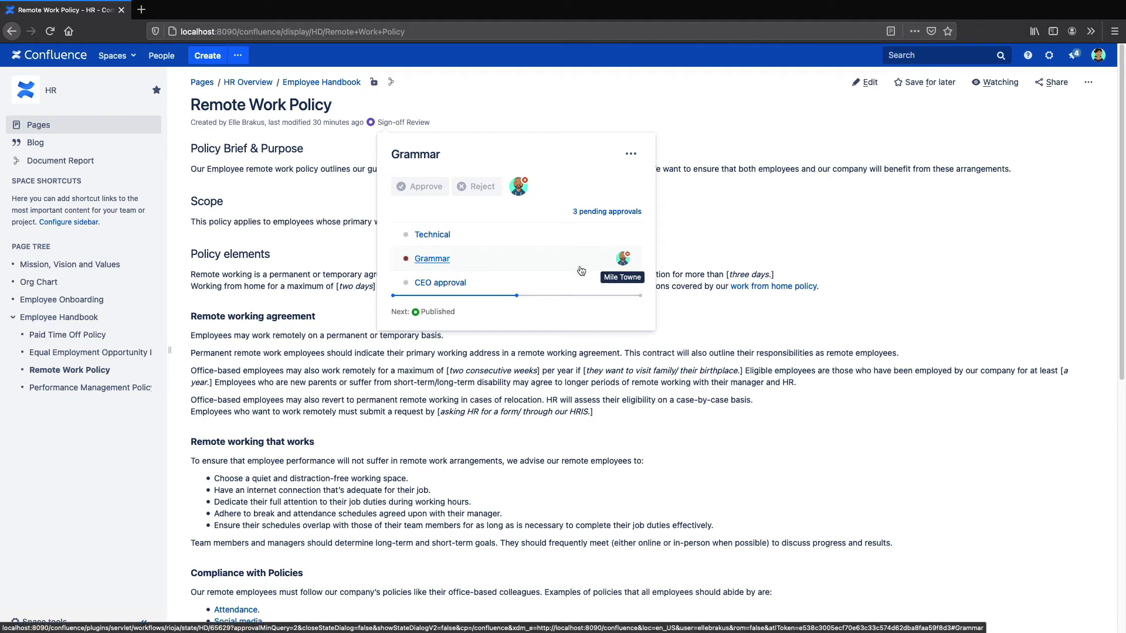
left_click(469, 284)
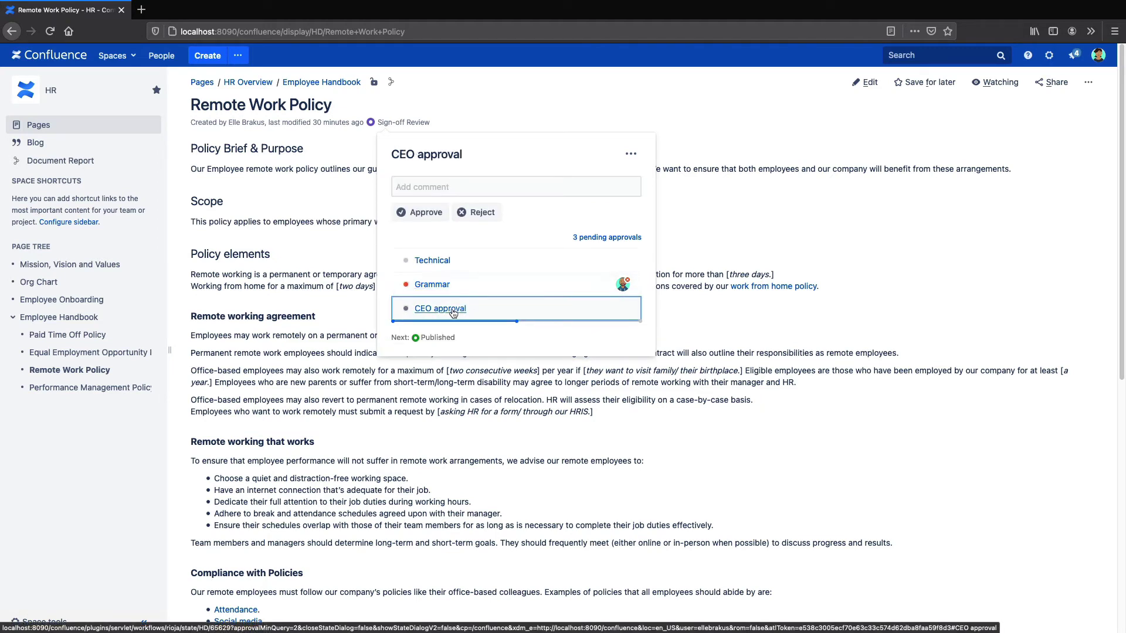
left_click(421, 216)
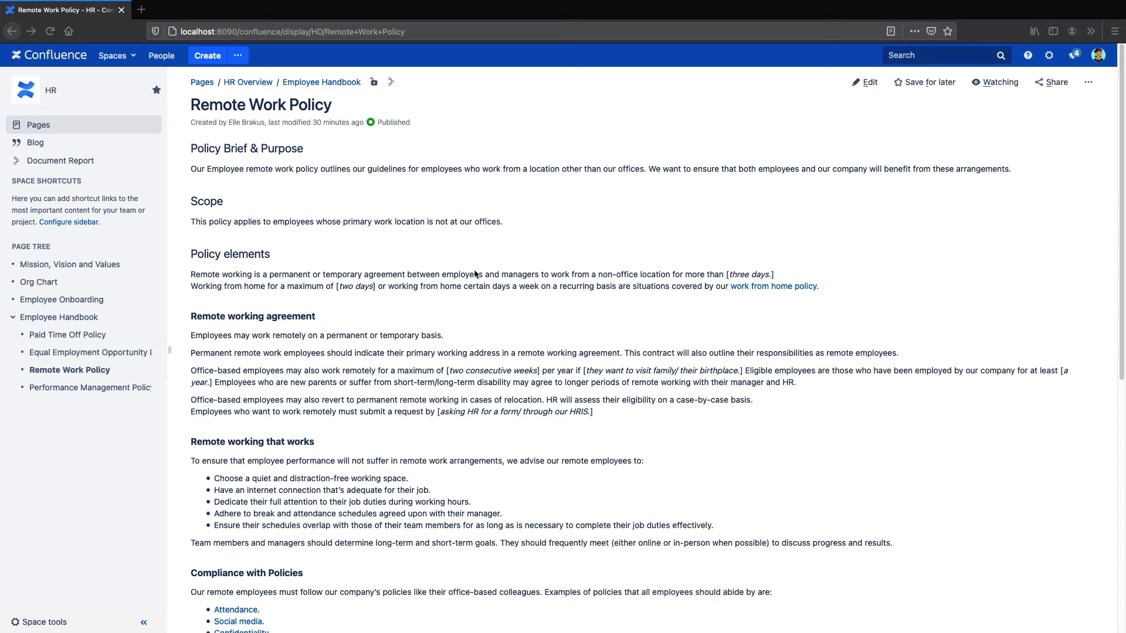
left_click(1088, 84)
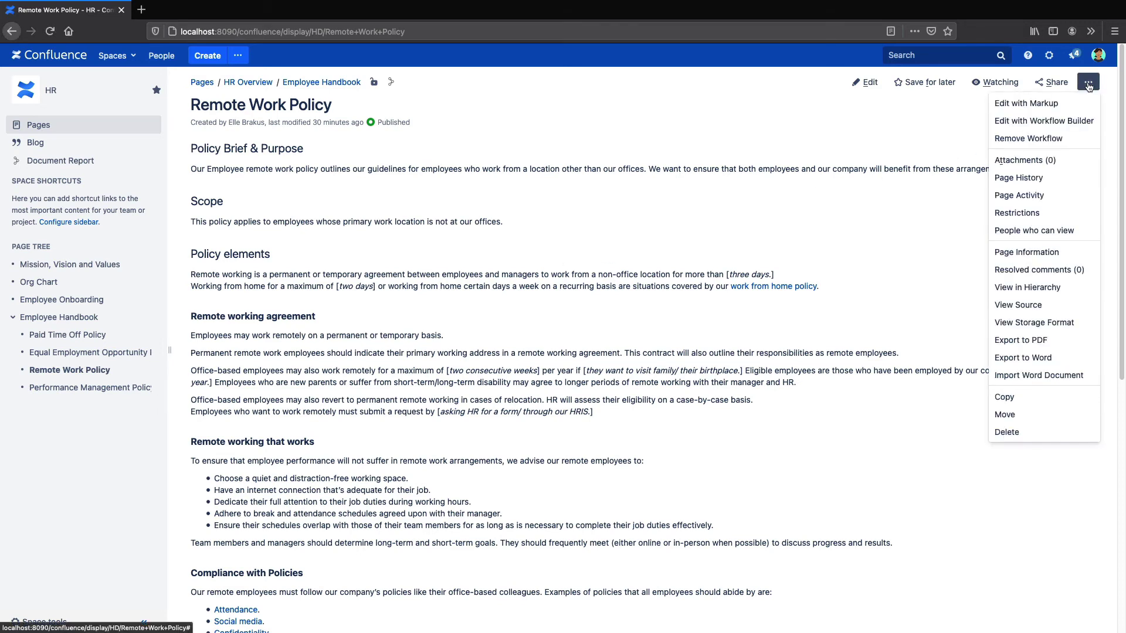
Open the Parallel review workflow as markup and highlight the CEO approval trigger on lines 11–13.
left_click(1055, 103)
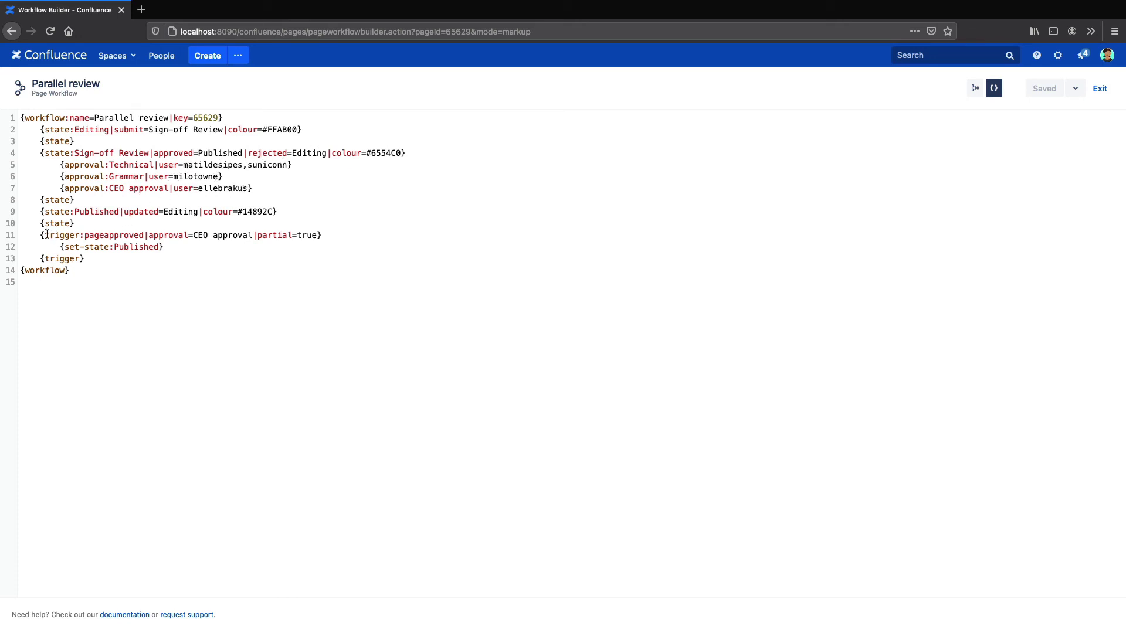
left_click_drag(40, 234, 109, 256)
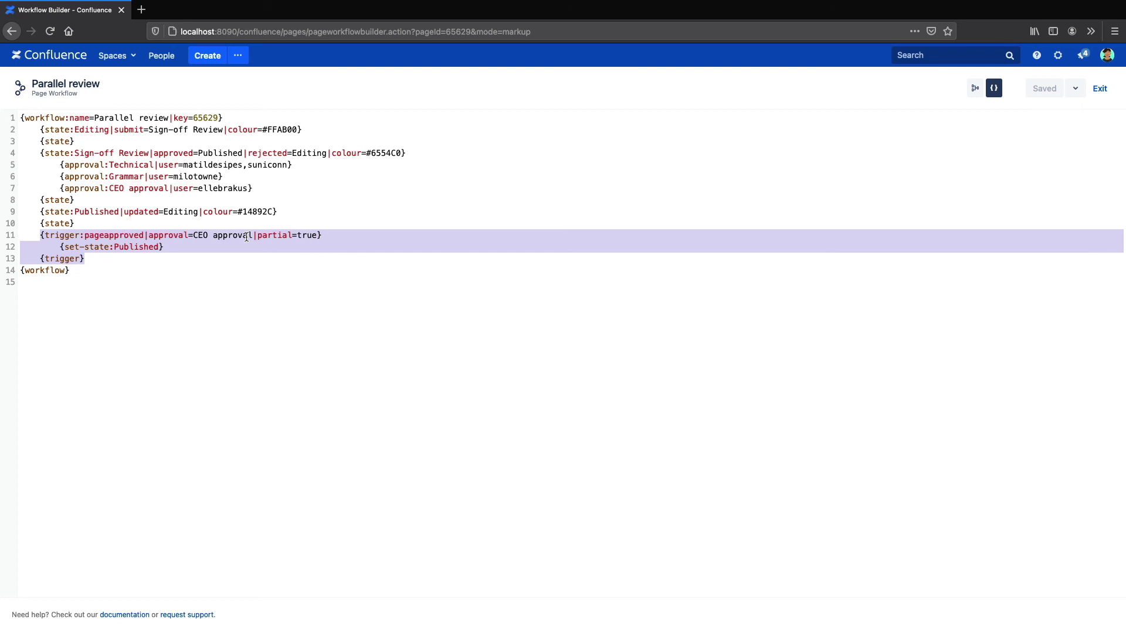
left_click(193, 268)
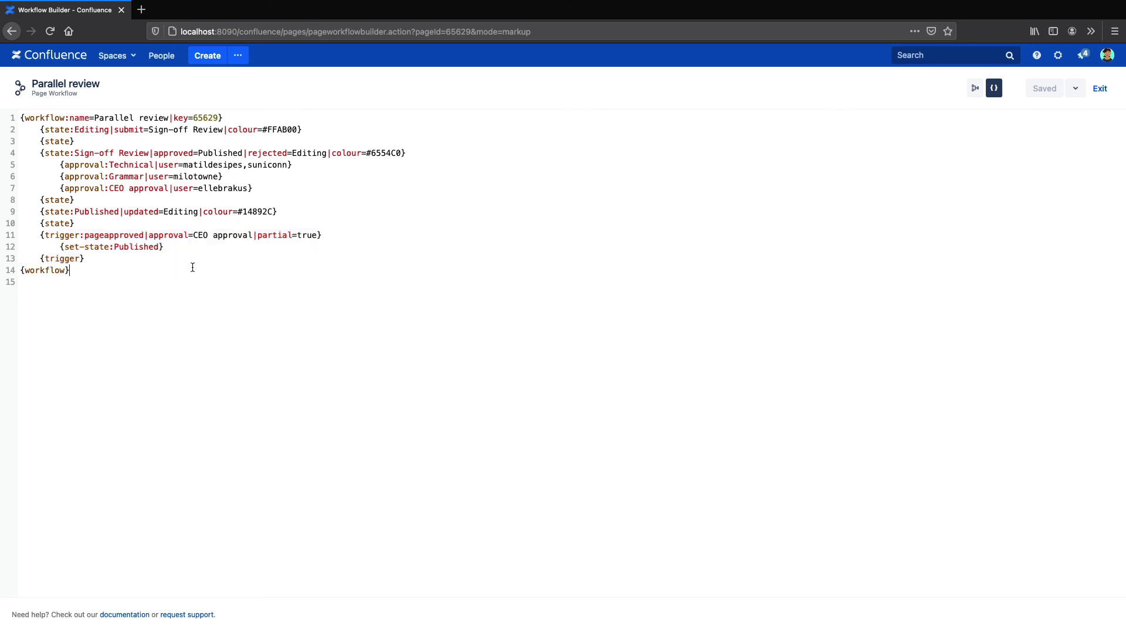